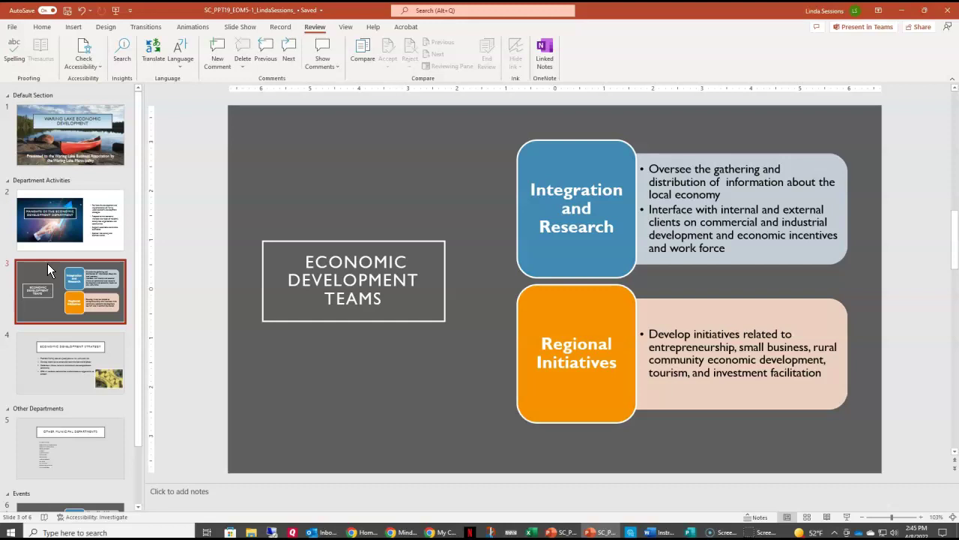
Set the Integration and Research bullet text on slide 3 to 1.5-line spacing.
{"action": "left_click_drag", "start_coordinate": [649, 168], "coordinate": [771, 248]}
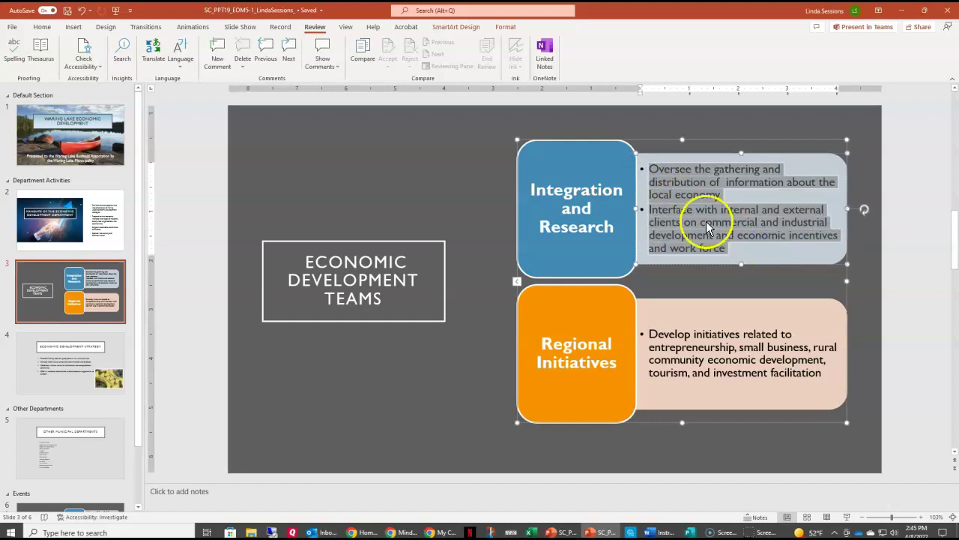
{"action": "left_click", "coordinate": [42, 27]}
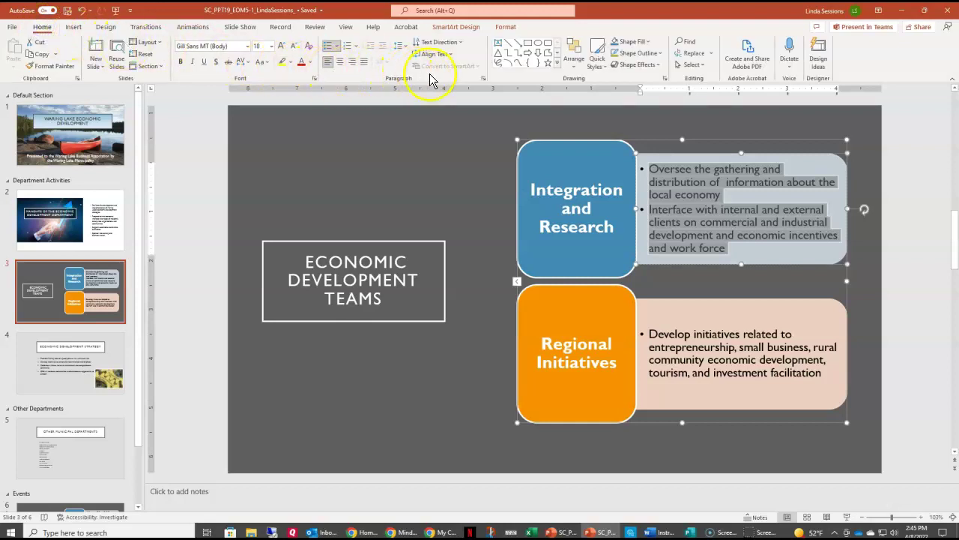
{"action": "left_click", "coordinate": [485, 79]}
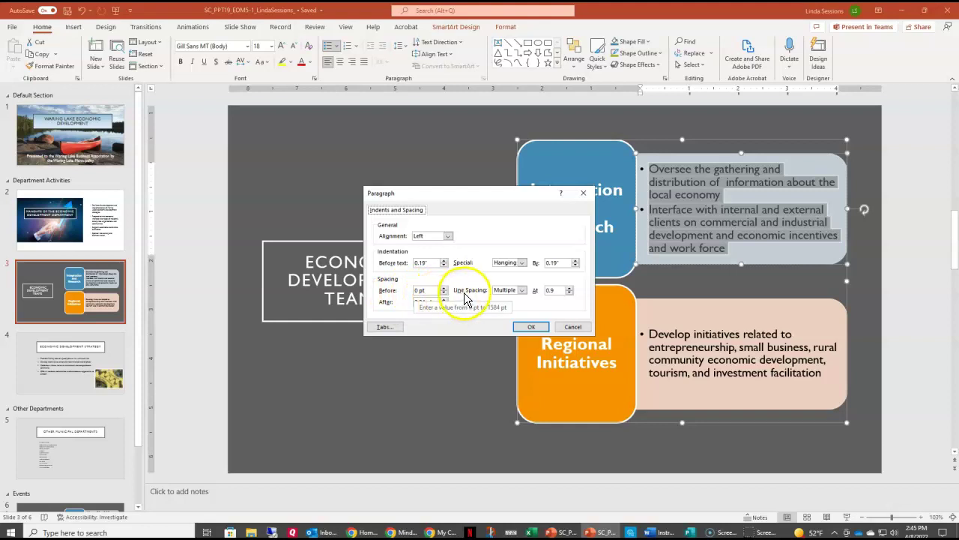
{"action": "left_click", "coordinate": [522, 290]}
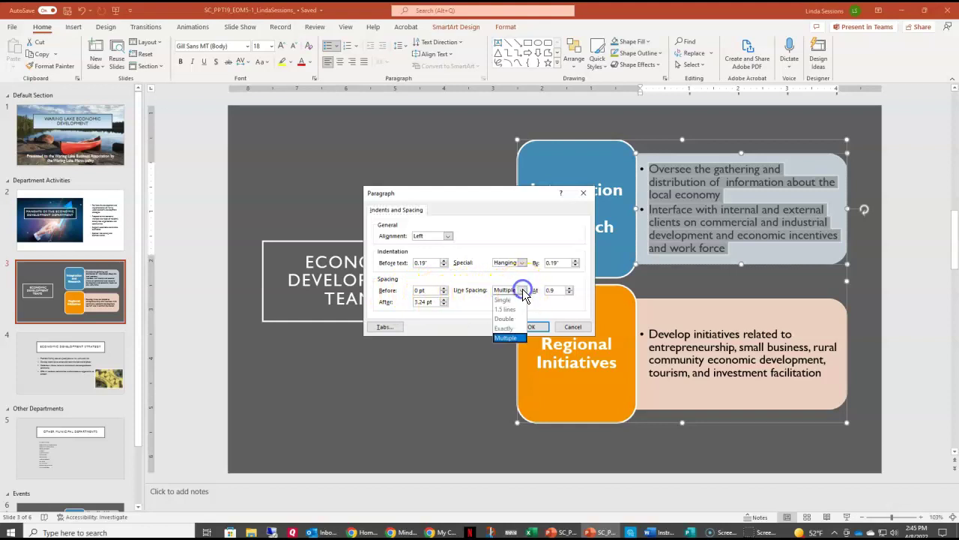
{"action": "left_click", "coordinate": [504, 309]}
{"action": "left_click", "coordinate": [532, 330]}
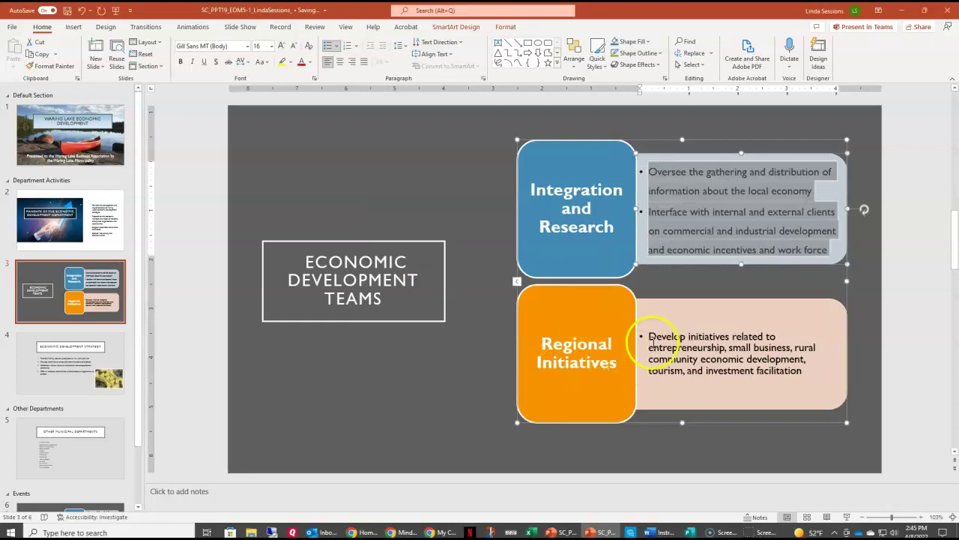
Give the Regional Initiatives bullet text the same 1.5-line spacing.
{"action": "left_click_drag", "start_coordinate": [649, 336], "coordinate": [827, 384]}
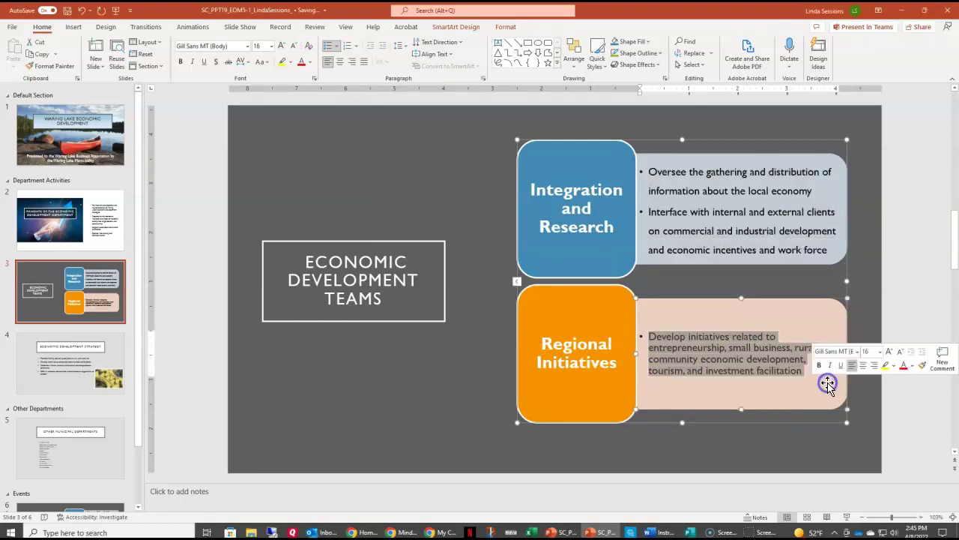
{"action": "left_click", "coordinate": [481, 78]}
{"action": "left_click", "coordinate": [524, 291]}
{"action": "left_click", "coordinate": [515, 307]}
{"action": "left_click", "coordinate": [530, 327]}
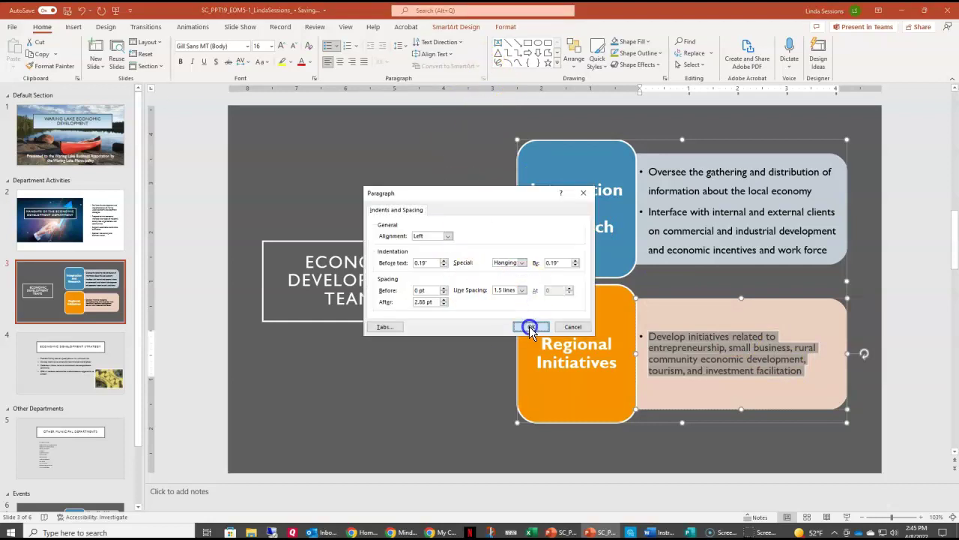
{"action": "left_click", "coordinate": [461, 392]}
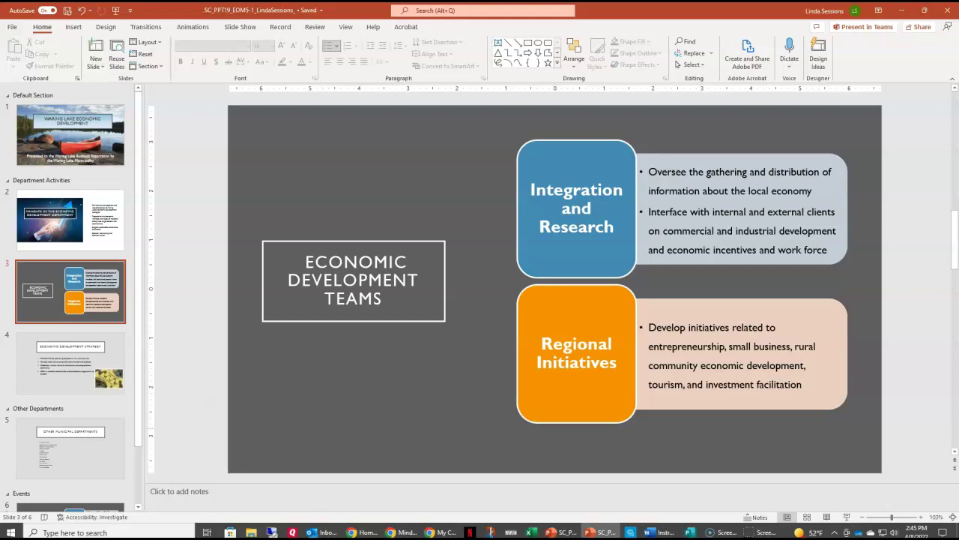
On slide 4, Economic Development Strategy, letter the four strategy goals A, B, C, D.
{"action": "left_click", "coordinate": [19, 380]}
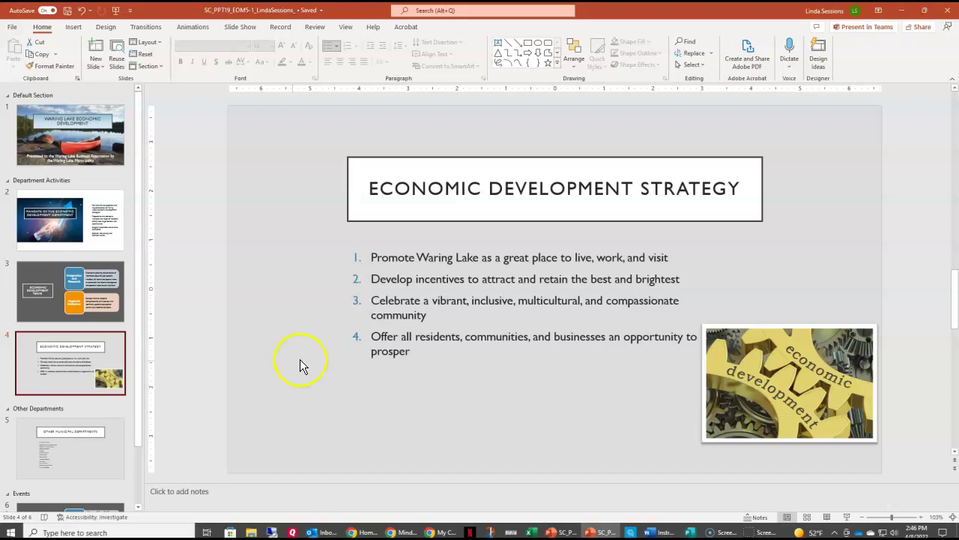
{"action": "left_click", "coordinate": [372, 257]}
{"action": "left_click_drag", "start_coordinate": [372, 257], "coordinate": [402, 373]}
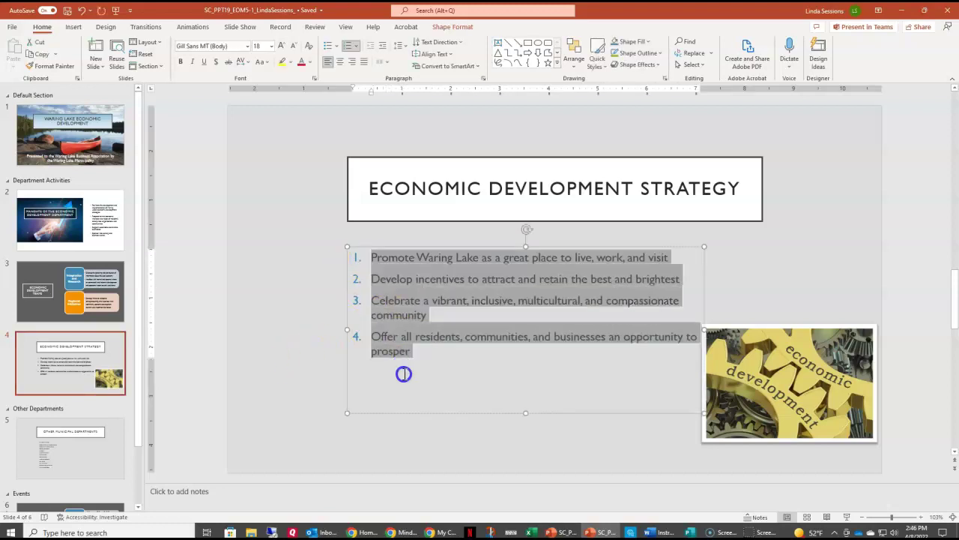
{"action": "left_click", "coordinate": [357, 47]}
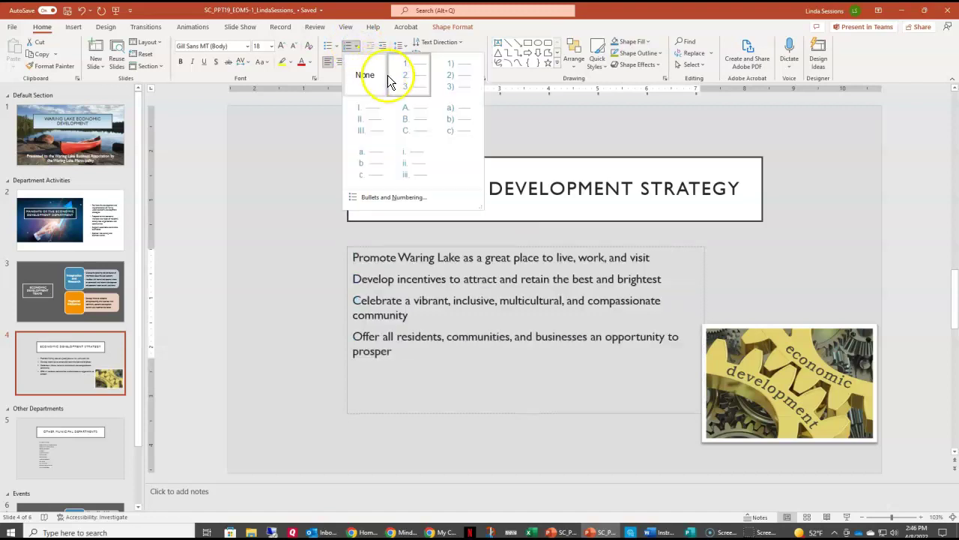
{"action": "left_click", "coordinate": [423, 126]}
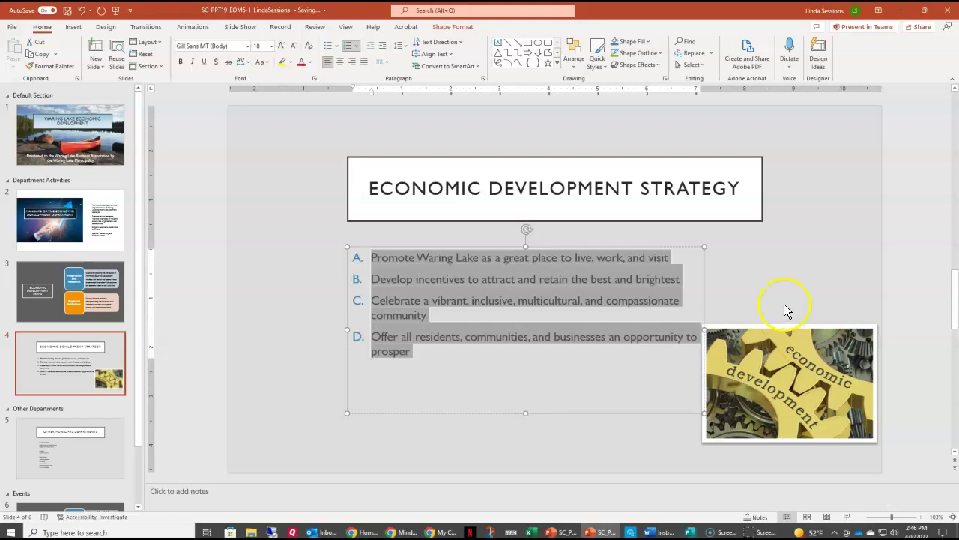
{"action": "left_click", "coordinate": [804, 371]}
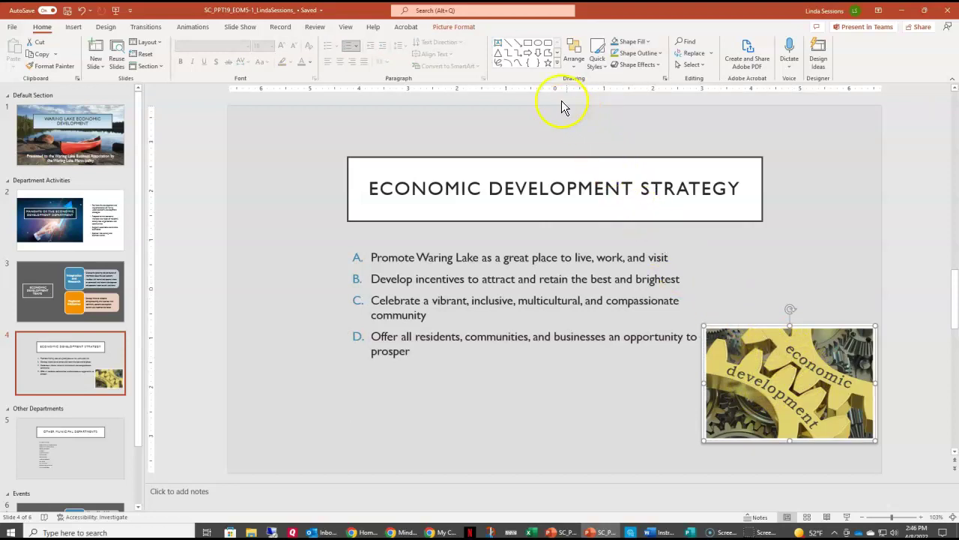
Apply the Metal Oval style from the Picture Styles gallery to the gears picture.
{"action": "left_click", "coordinate": [470, 29]}
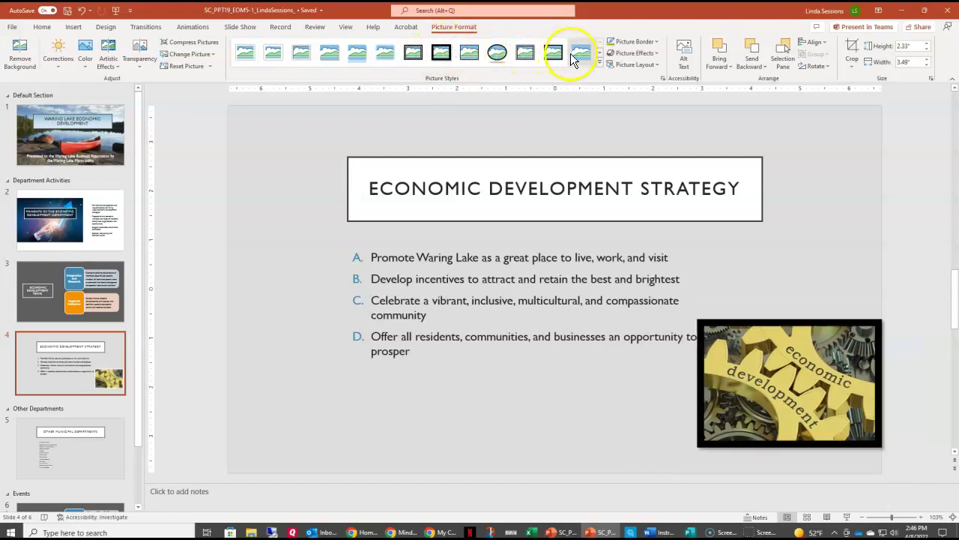
{"action": "left_click", "coordinate": [599, 65]}
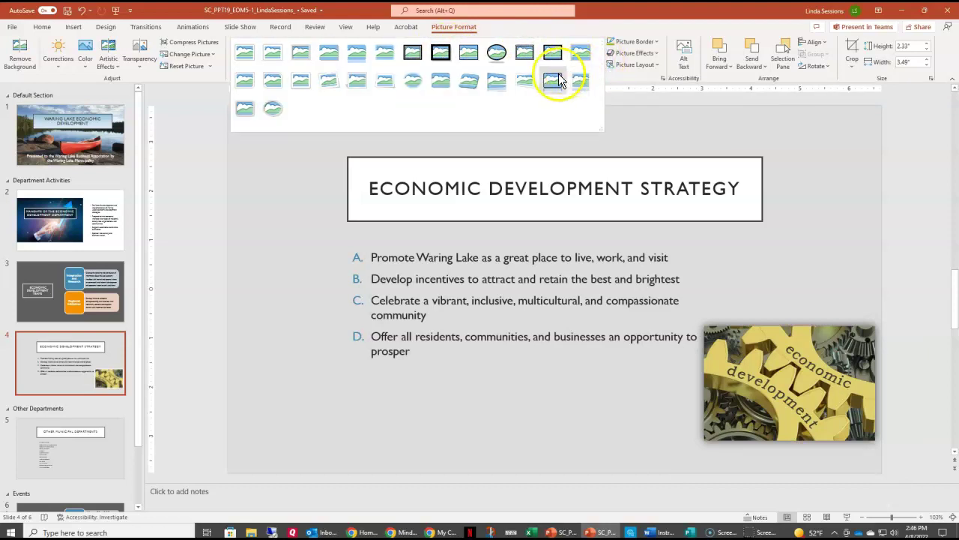
{"action": "left_click", "coordinate": [274, 113]}
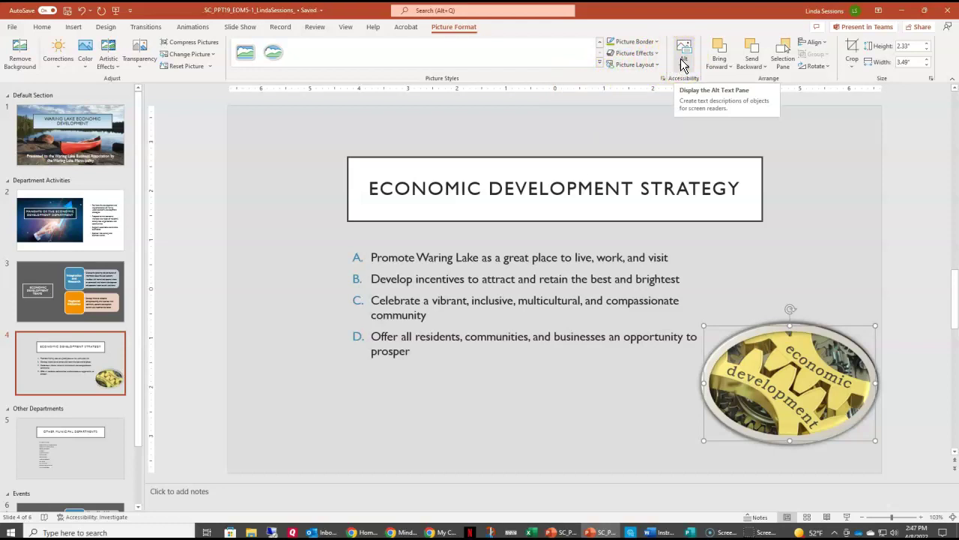
Enter 'Cool graphic for economic development' as the gears picture's alt text and close the pane.
{"action": "left_click", "coordinate": [683, 62]}
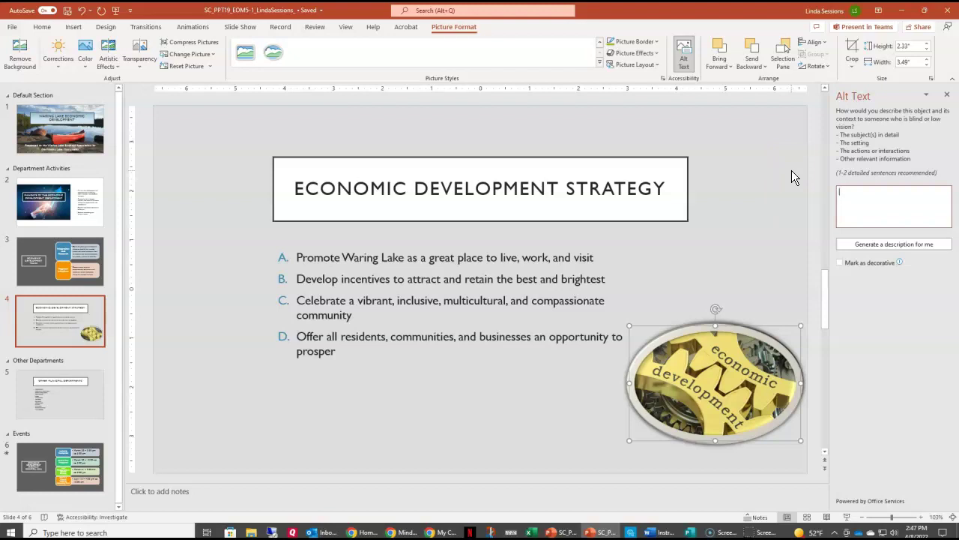
{"action": "type", "text": "Cool"}
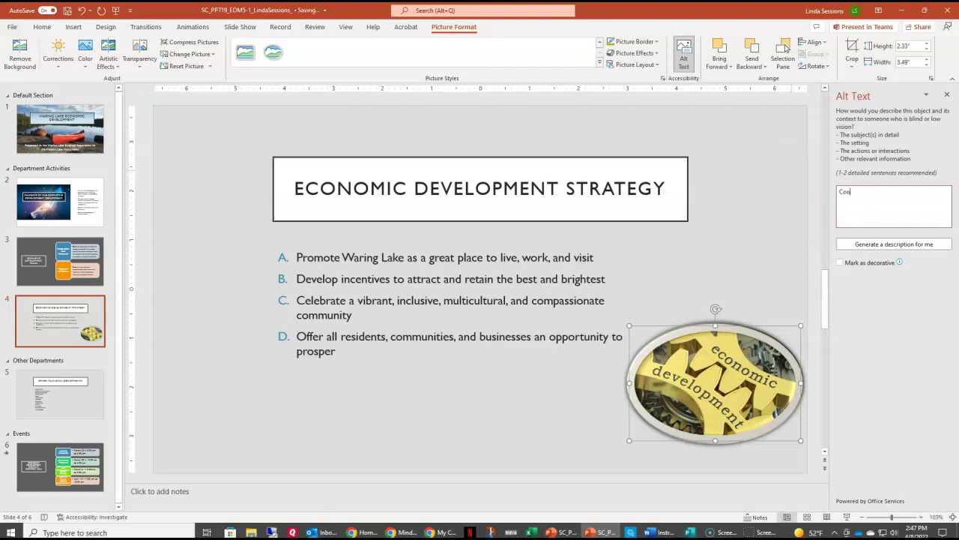
{"action": "type", "text": " graphic for eco nomic development"}
{"action": "left_click", "coordinate": [948, 99]}
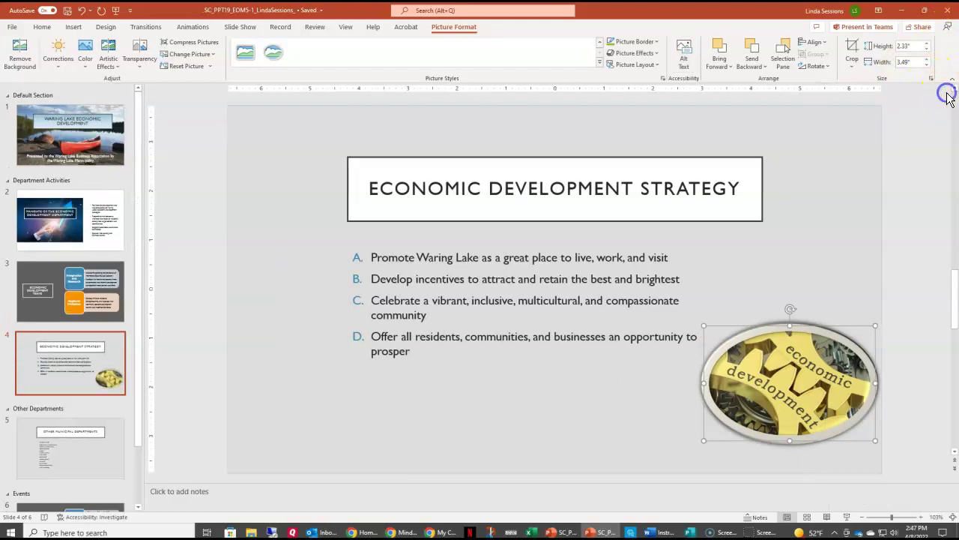
Go to slide 5, Other Municipal Departments, and place the cursor in its department list.
{"action": "left_click", "coordinate": [9, 431]}
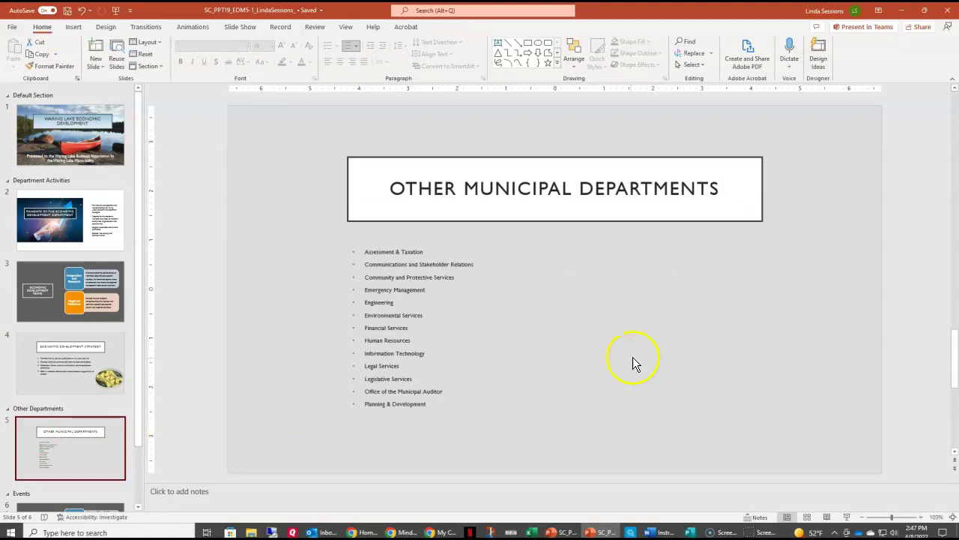
{"action": "left_click", "coordinate": [366, 314]}
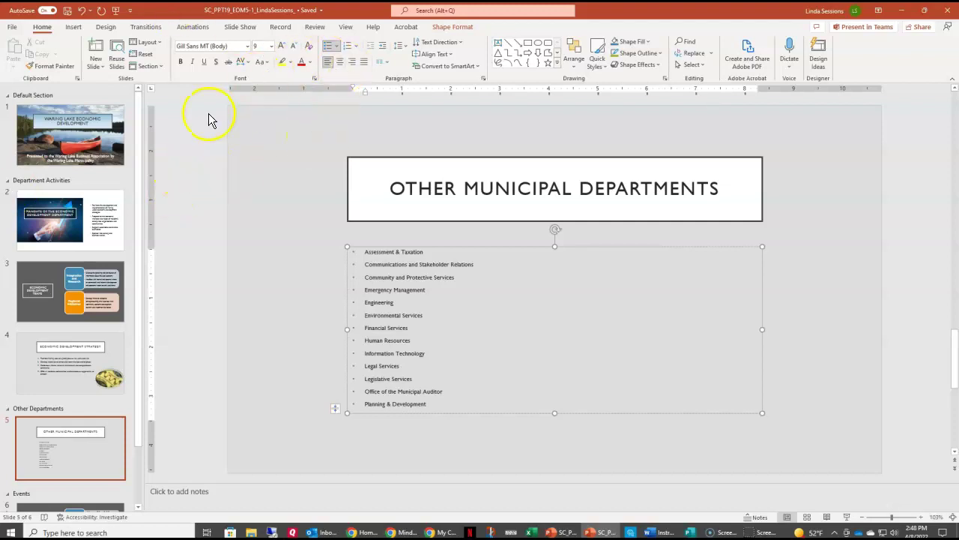
Lay out all thirteen department lines in 2 columns with the column spacing cleared.
{"action": "left_click_drag", "start_coordinate": [364, 255], "coordinate": [450, 409]}
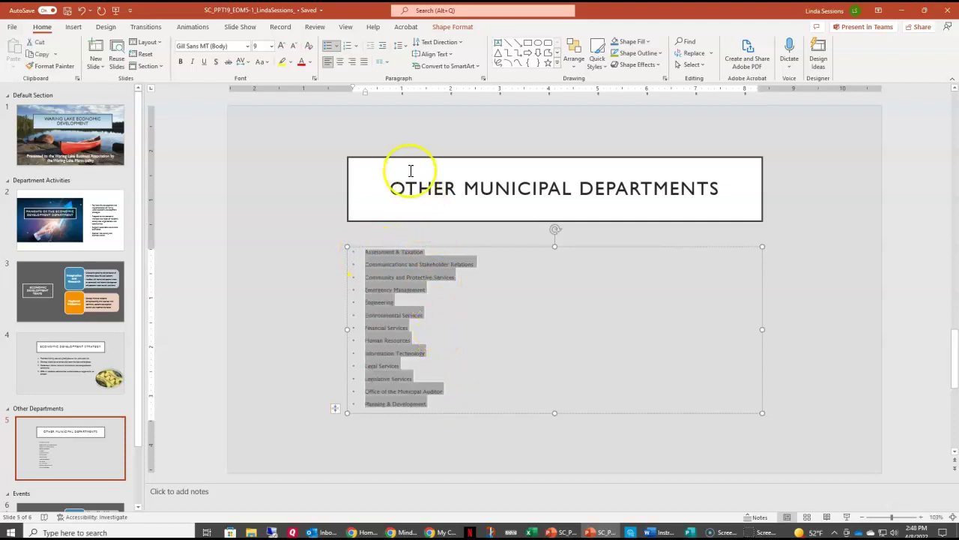
{"action": "left_click", "coordinate": [387, 61]}
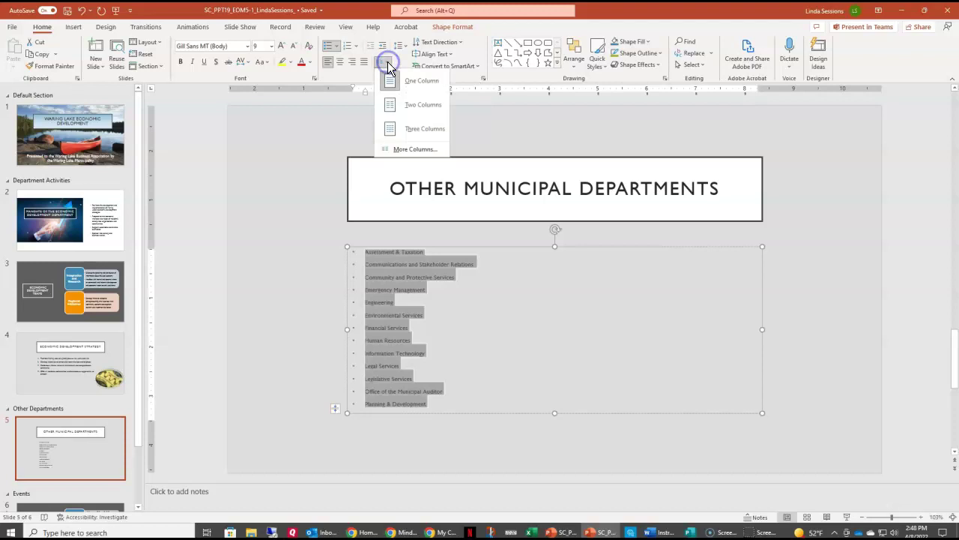
{"action": "left_click", "coordinate": [396, 150]}
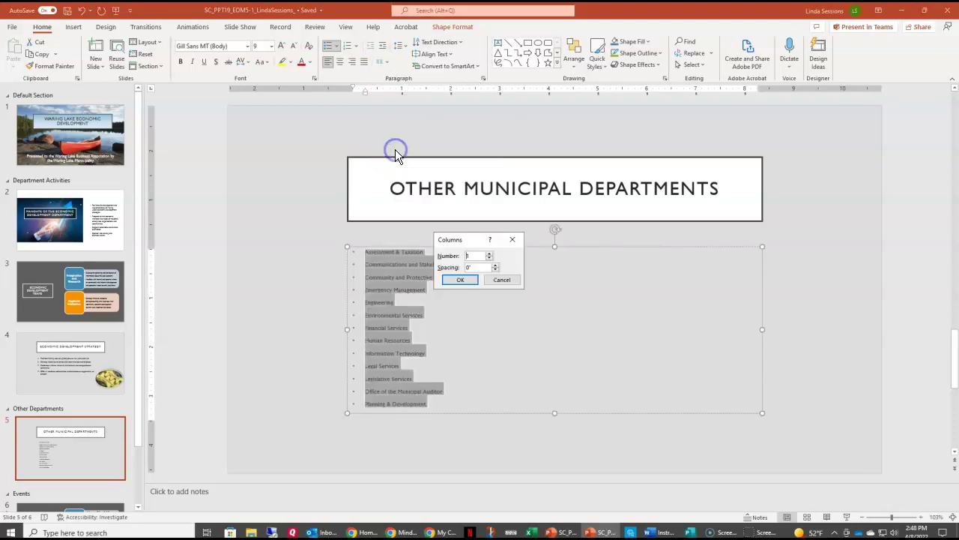
{"action": "double_click", "coordinate": [472, 257]}
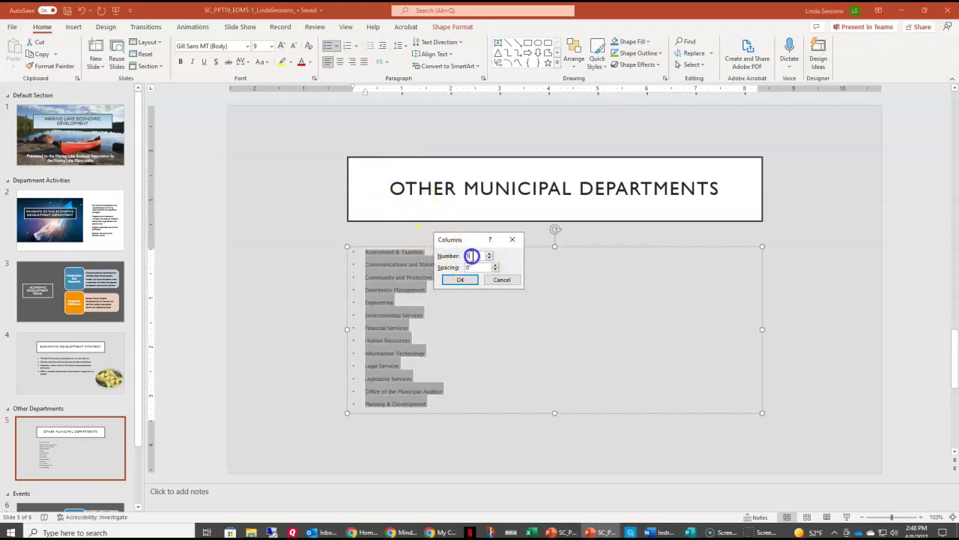
{"action": "type", "text": "2"}
{"action": "double_click", "coordinate": [468, 267]}
{"action": "key", "text": "BackSpace"}
{"action": "left_click", "coordinate": [458, 280]}
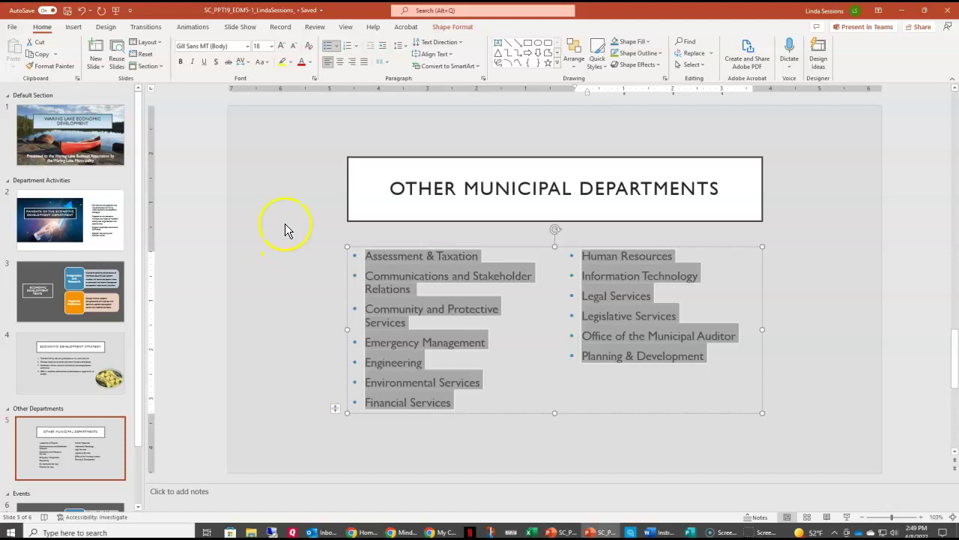
Change the department list bullets to orange-red arrows at 110% of text size.
{"action": "left_click", "coordinate": [337, 45]}
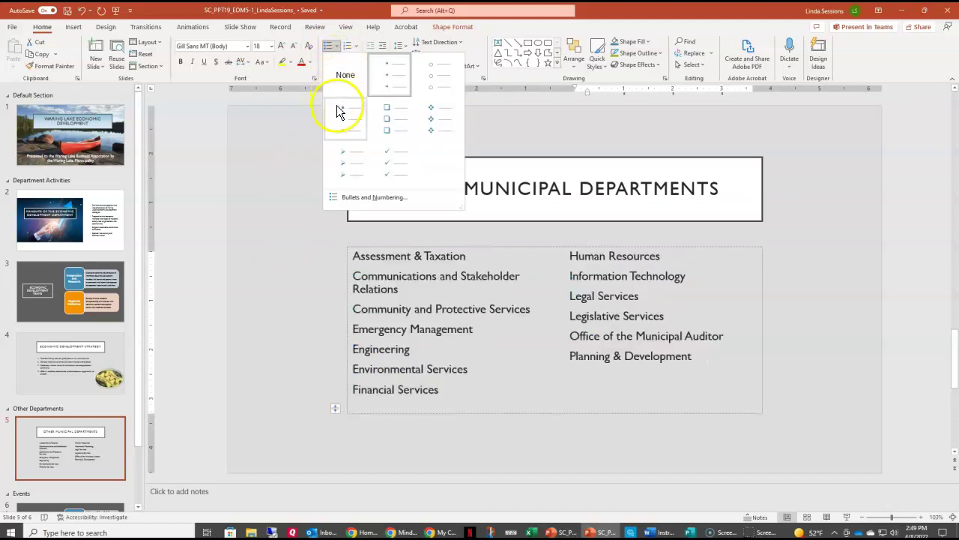
{"action": "left_click", "coordinate": [353, 199]}
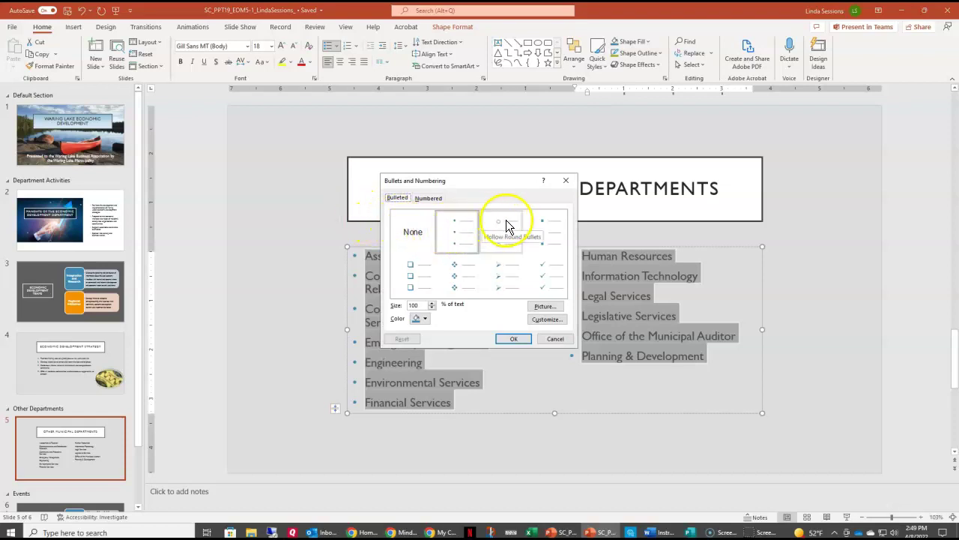
{"action": "left_click", "coordinate": [505, 281]}
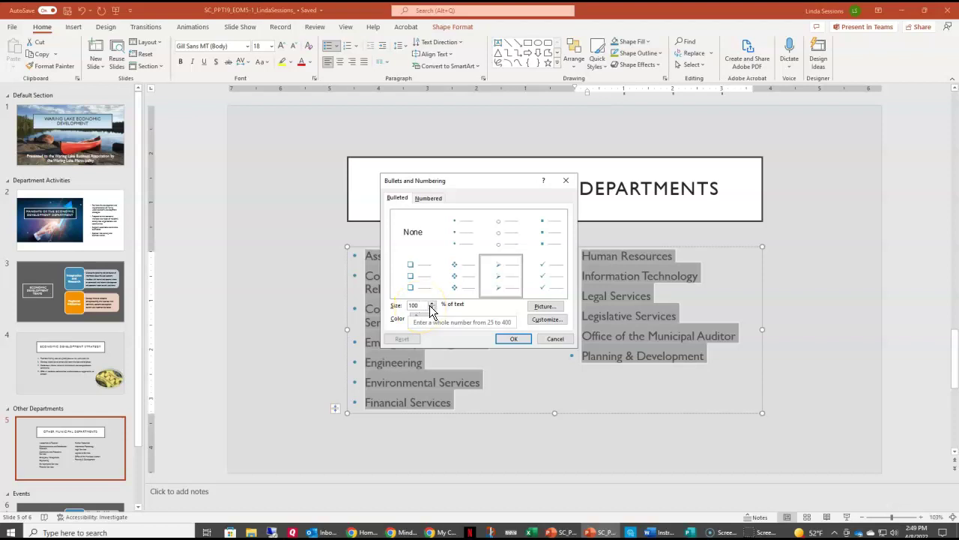
{"action": "left_click_drag", "start_coordinate": [422, 306], "coordinate": [401, 309]}
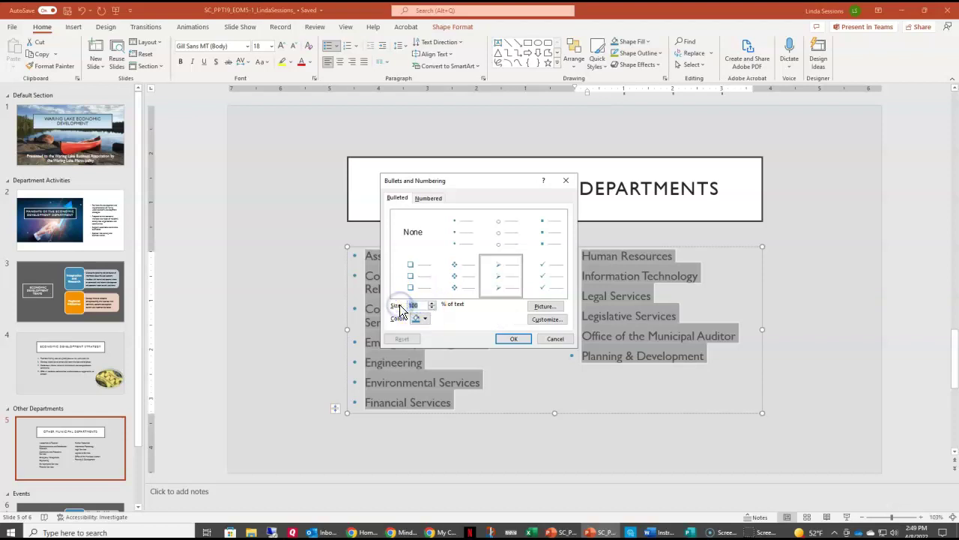
{"action": "type", "text": "110"}
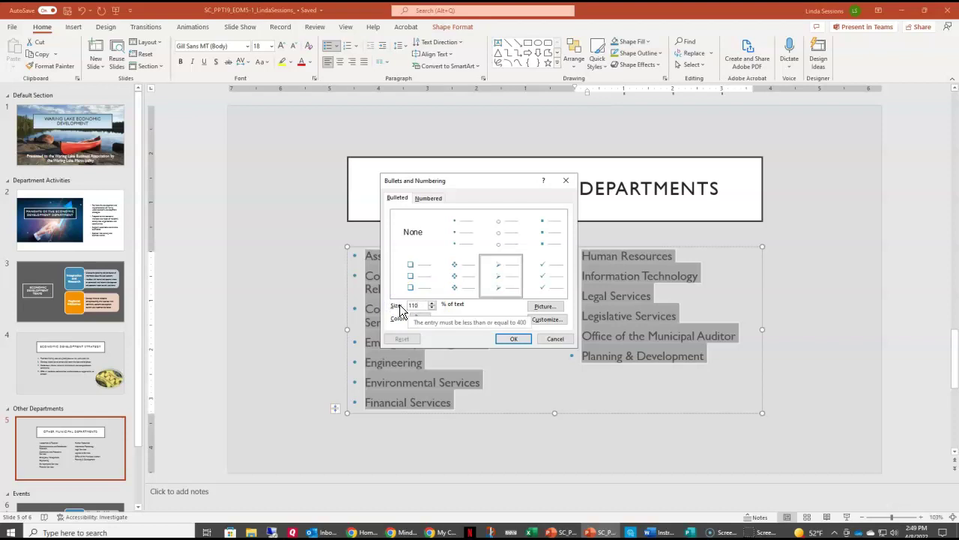
{"action": "left_click", "coordinate": [420, 306]}
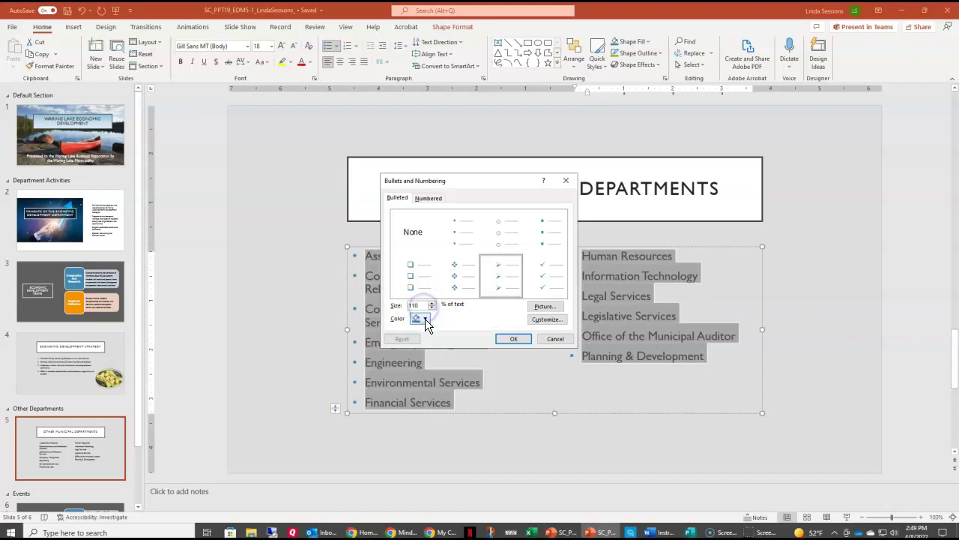
{"action": "left_click", "coordinate": [425, 319]}
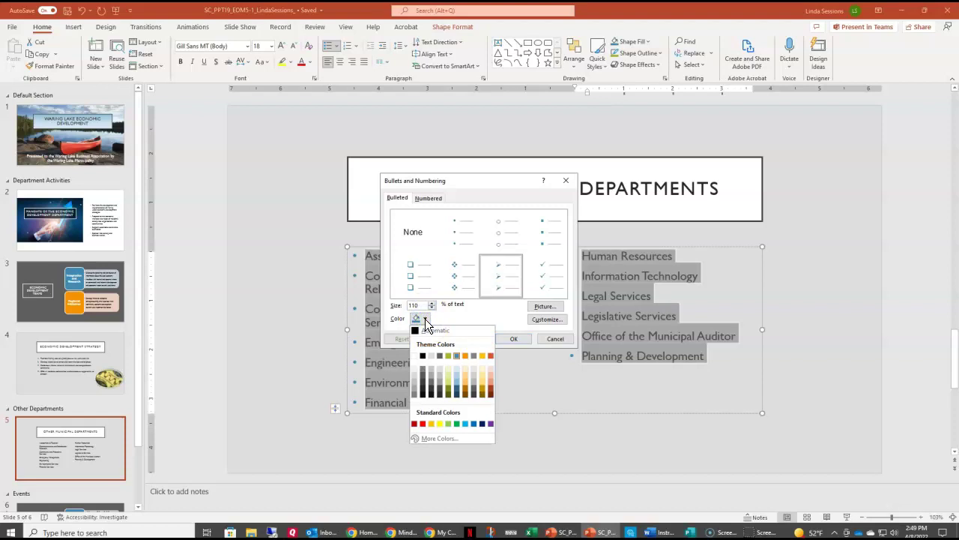
{"action": "left_click", "coordinate": [492, 357]}
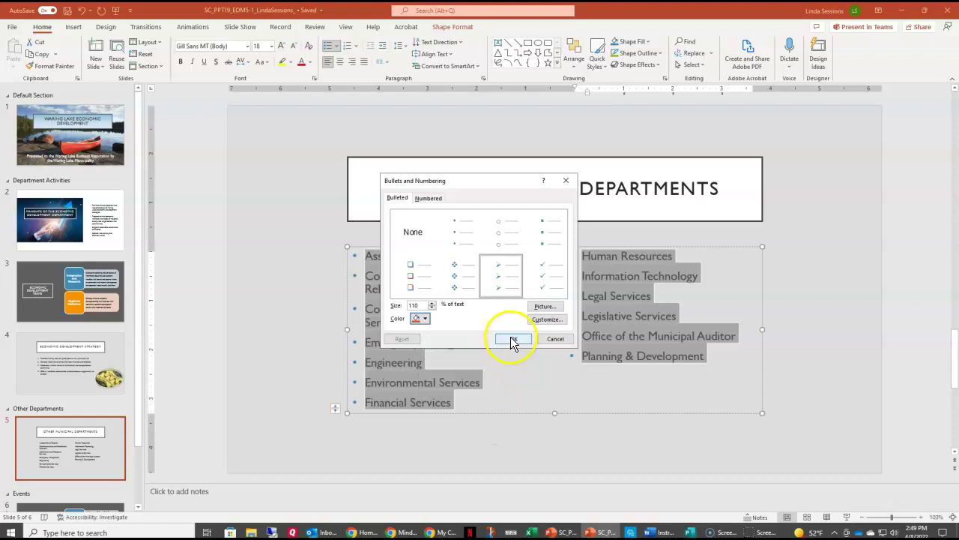
{"action": "left_click", "coordinate": [512, 341]}
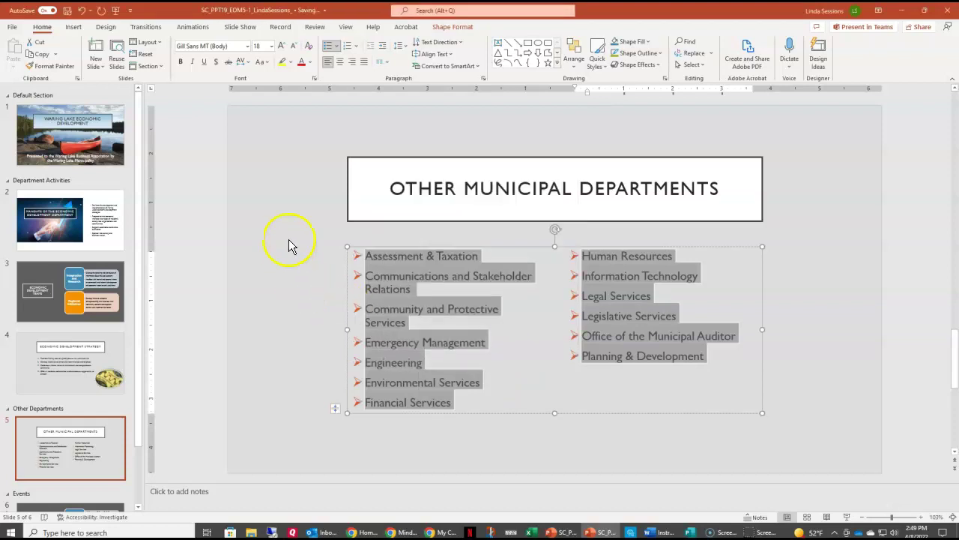
{"action": "left_click", "coordinate": [279, 205]}
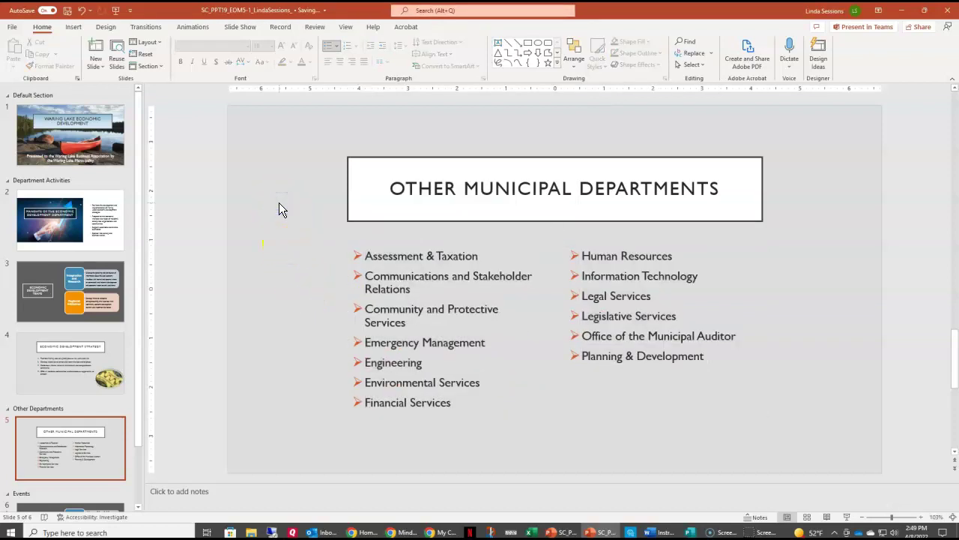